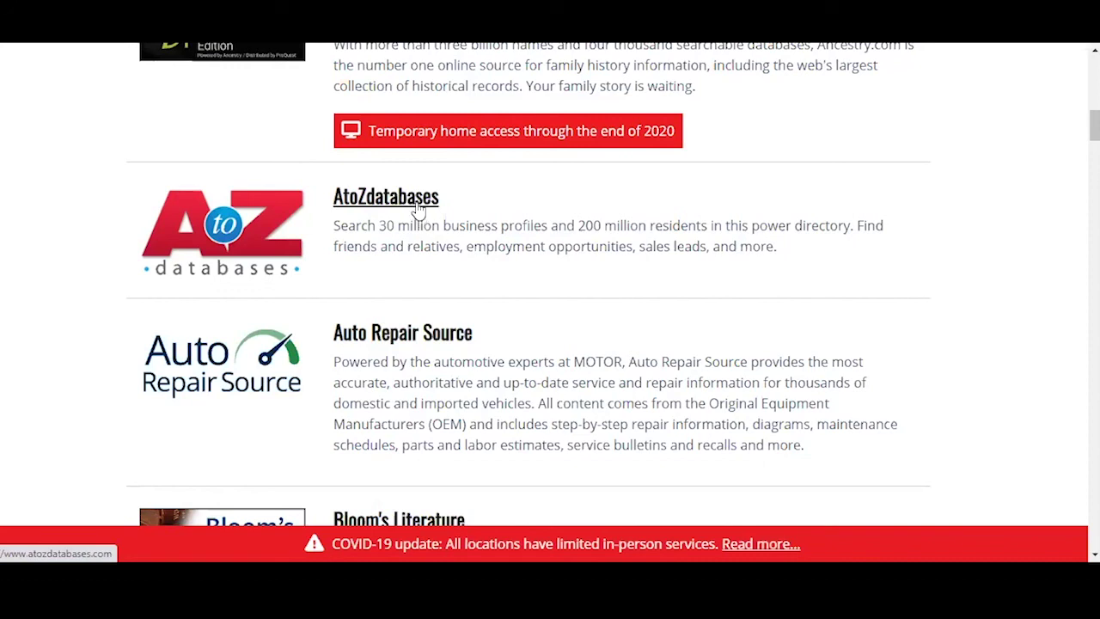
- Open AtoZdatabases from the library's database list and start an advanced search of the 30 Million Businesses & Executives database
click(419, 211)
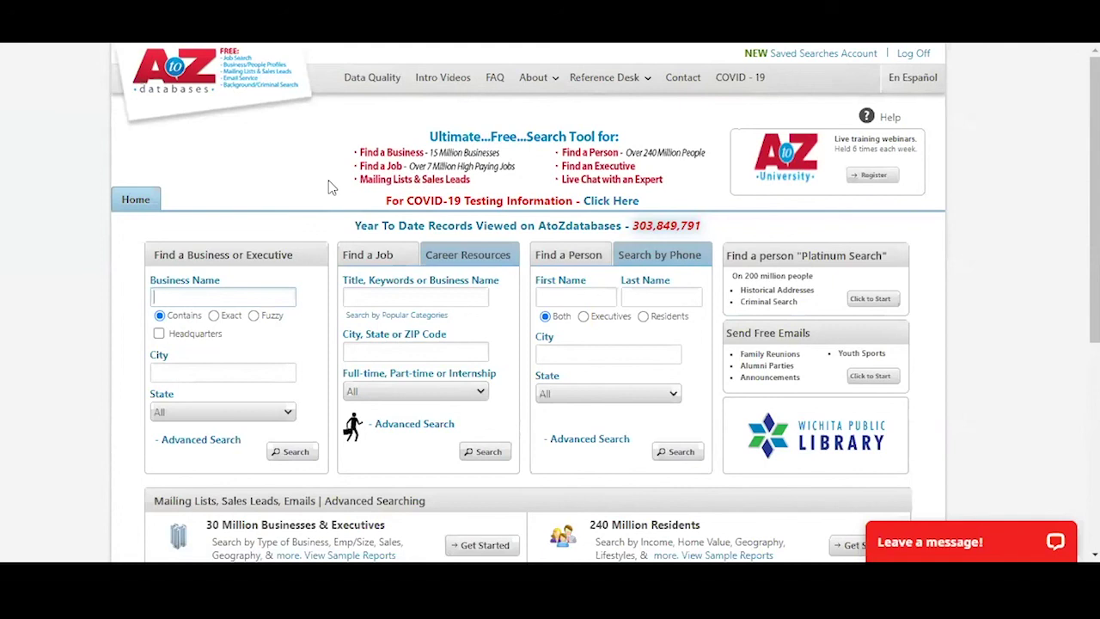
scroll(332, 187, down, 1)
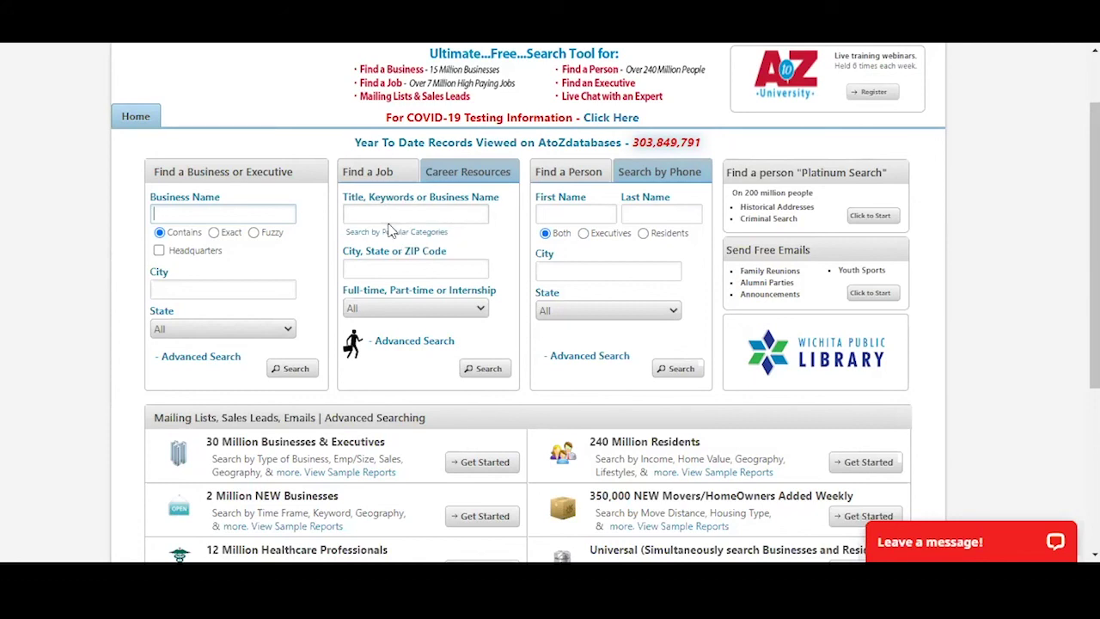
scroll(389, 229, down, 1)
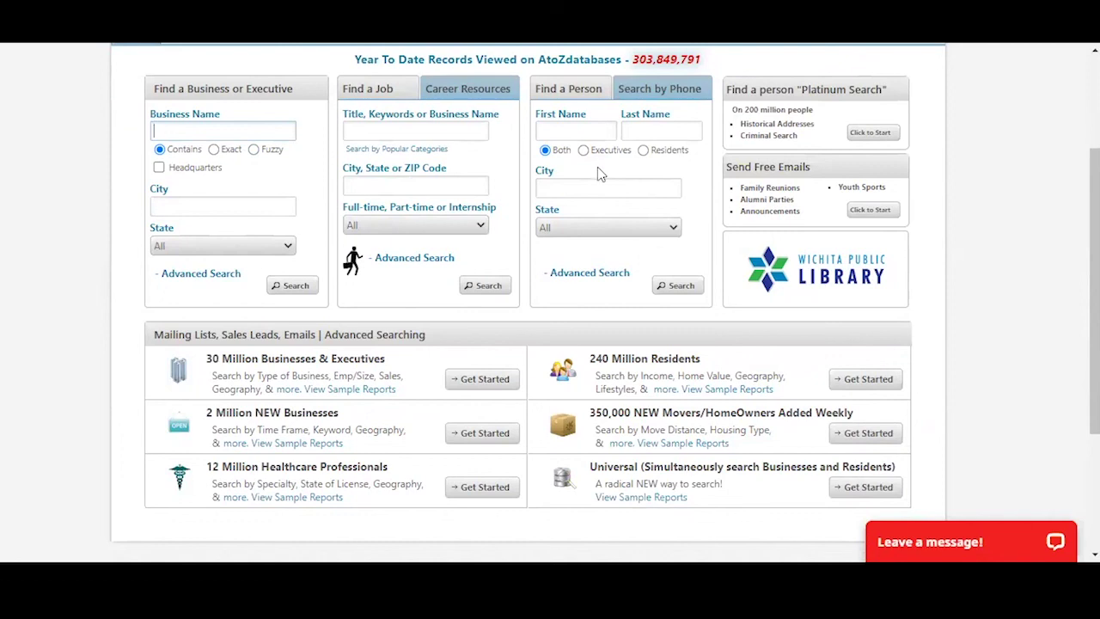
scroll(599, 173, down, 1)
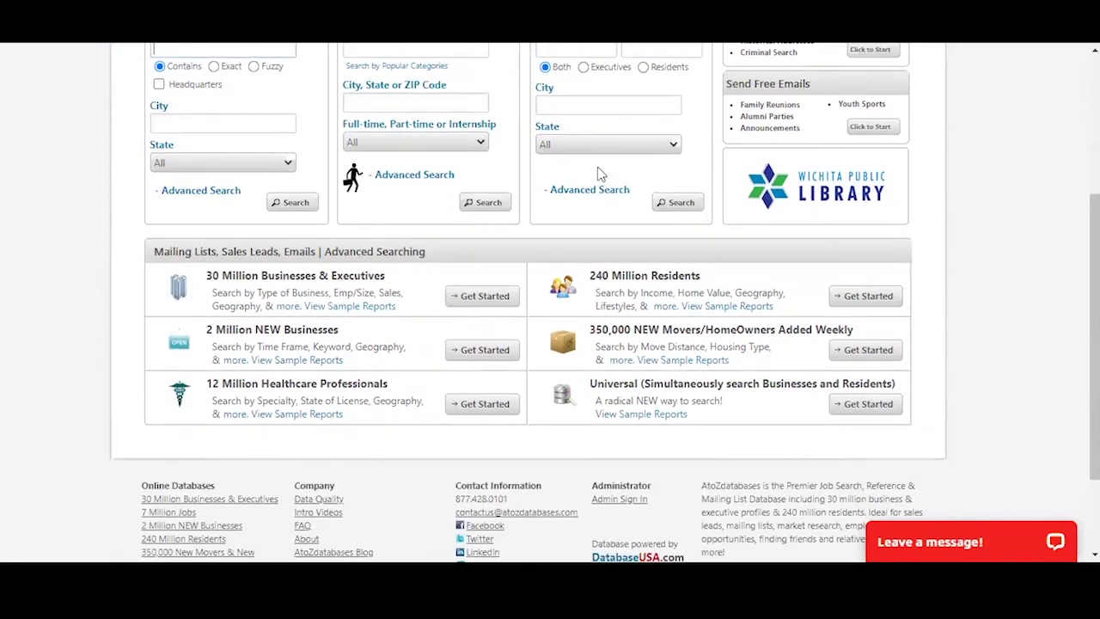
scroll(599, 174, down, 1)
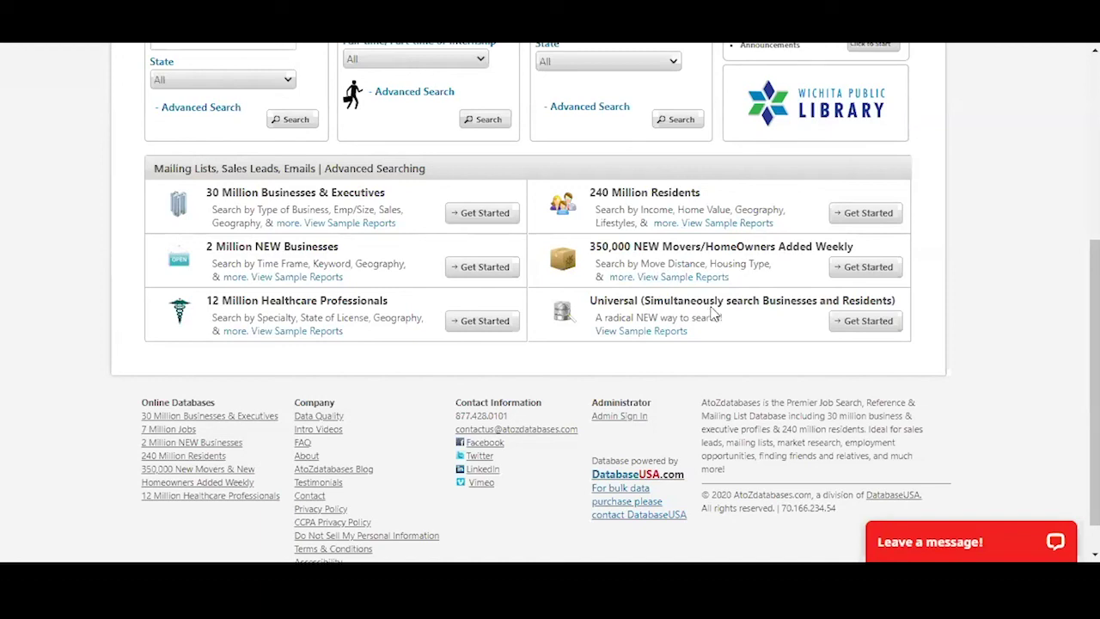
scroll(674, 301, up, 1)
scroll(674, 299, up, 2)
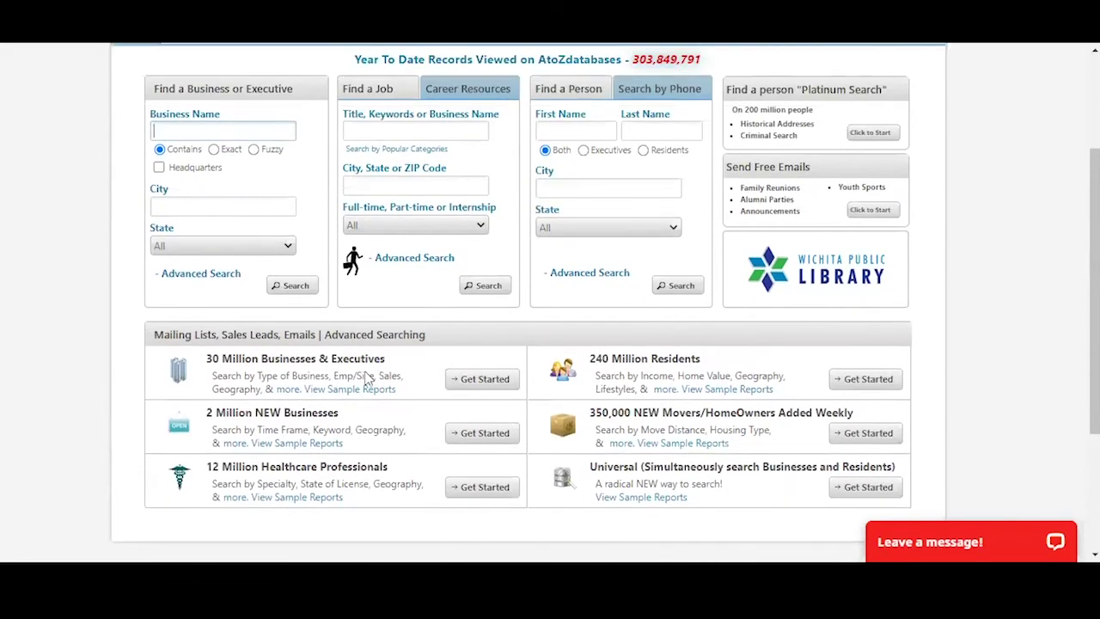
click(467, 387)
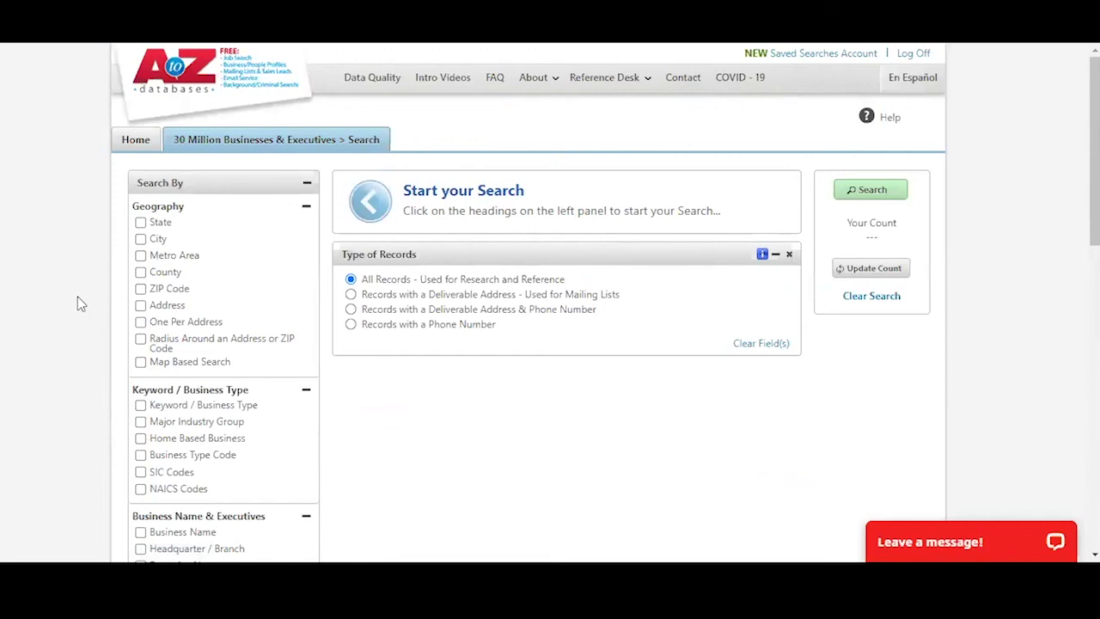
- Examine the available search criteria, from Geography and Keyword / Business Type through Ownership, Other Important Selects and Type of Search
scroll(76, 296, down, 1)
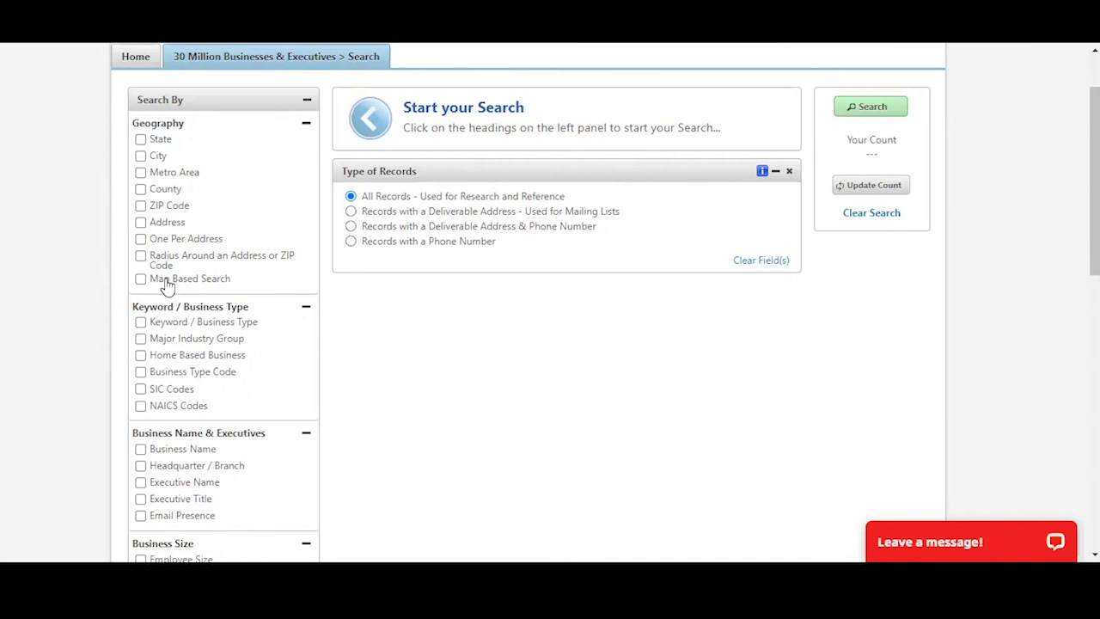
scroll(167, 286, down, 1)
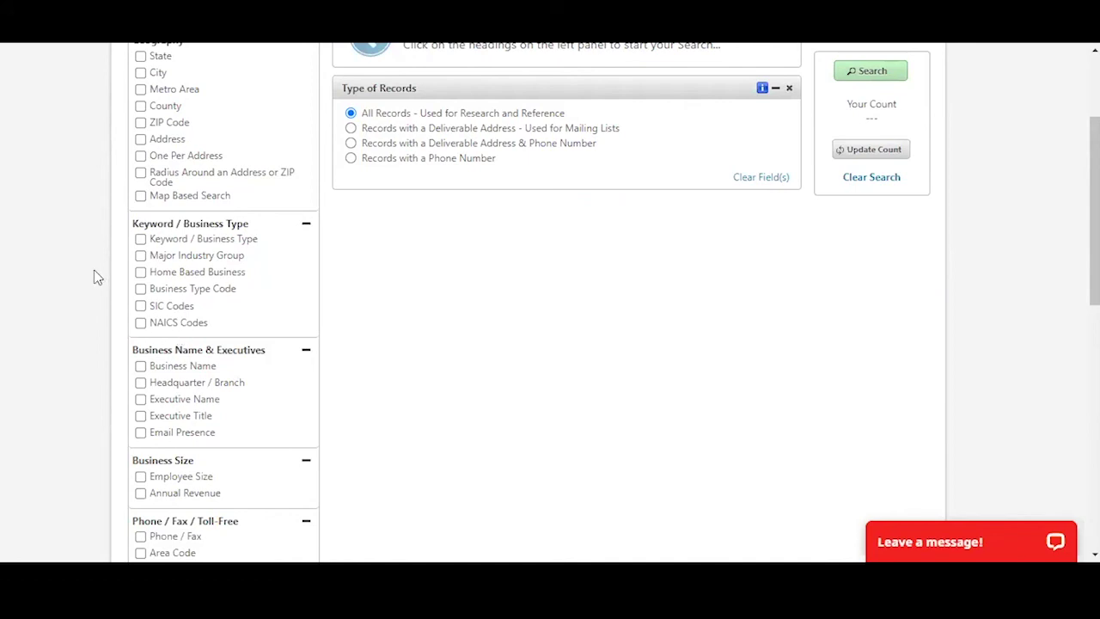
scroll(97, 277, down, 2)
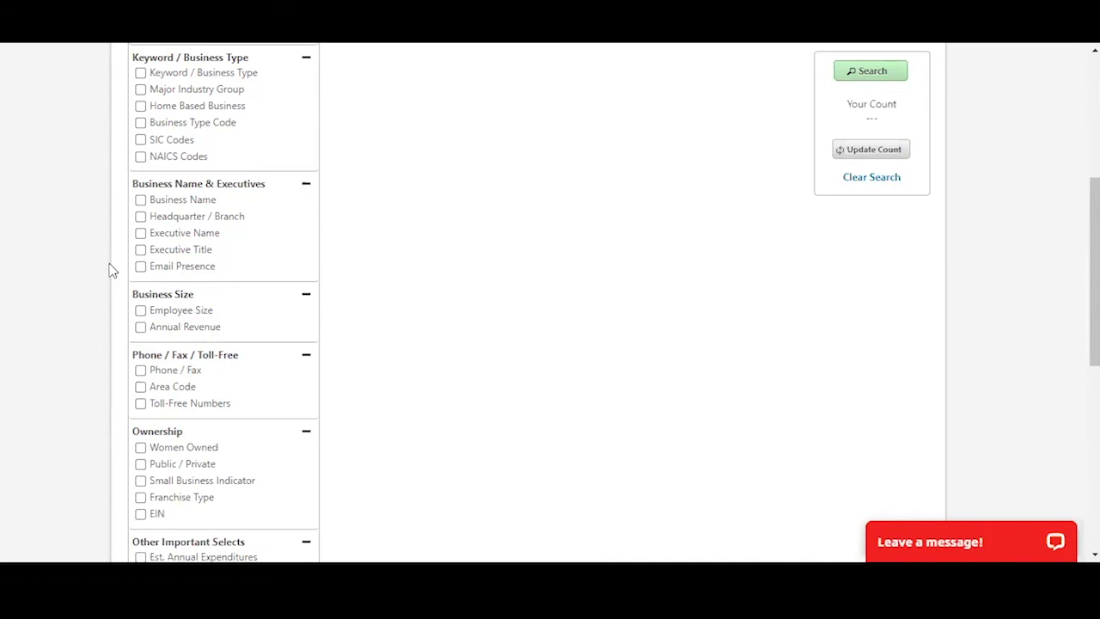
scroll(107, 271, down, 1)
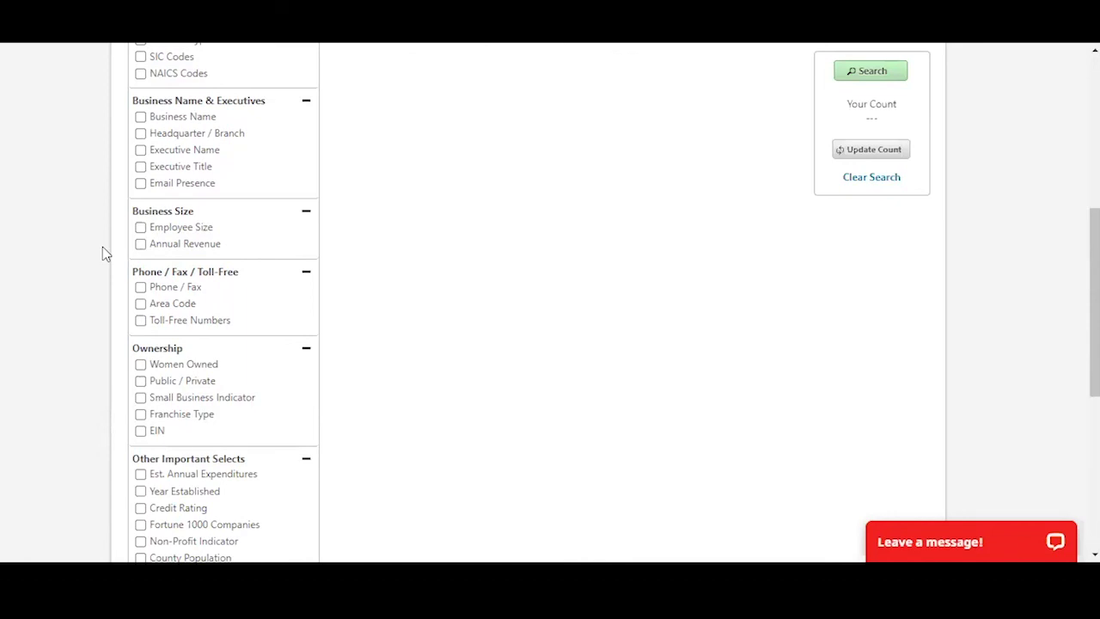
scroll(103, 245, down, 1)
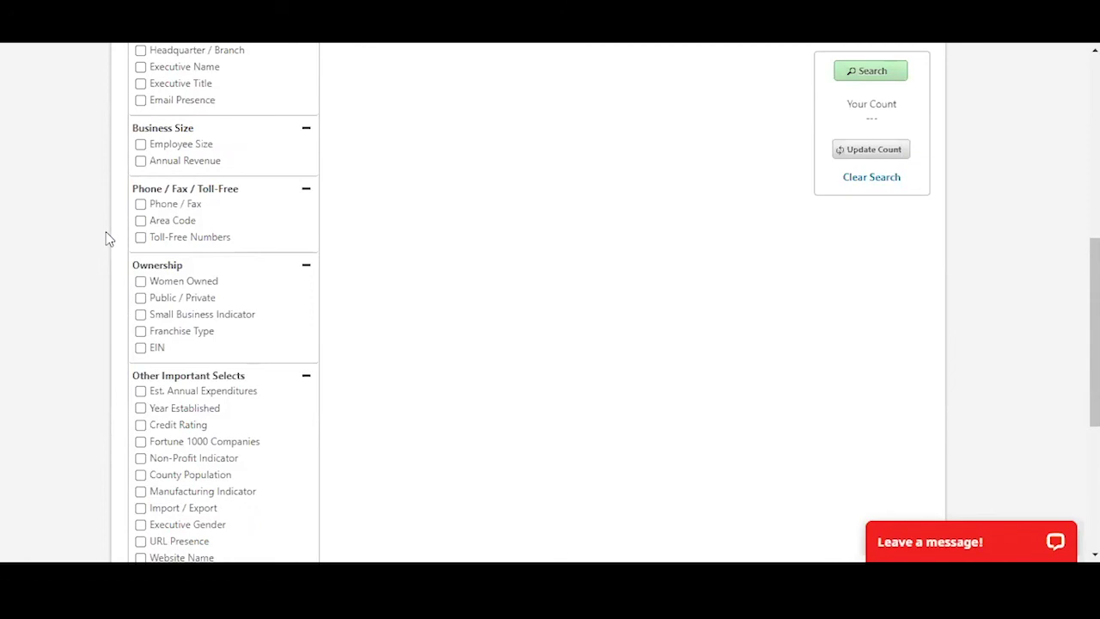
scroll(107, 238, down, 1)
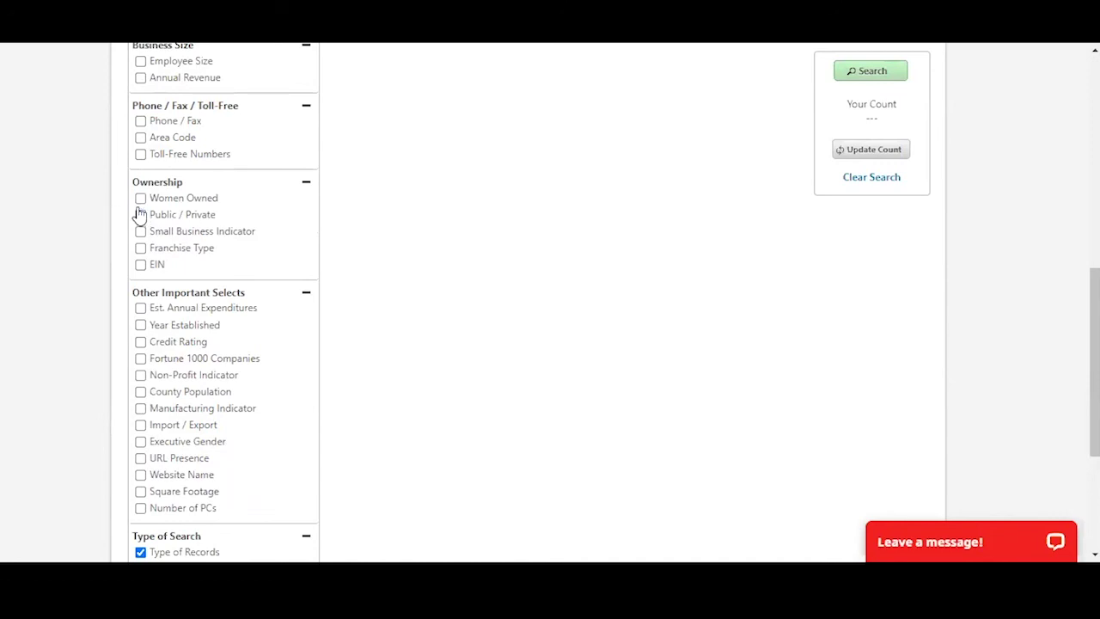
click(138, 215)
click(137, 215)
scroll(102, 247, down, 1)
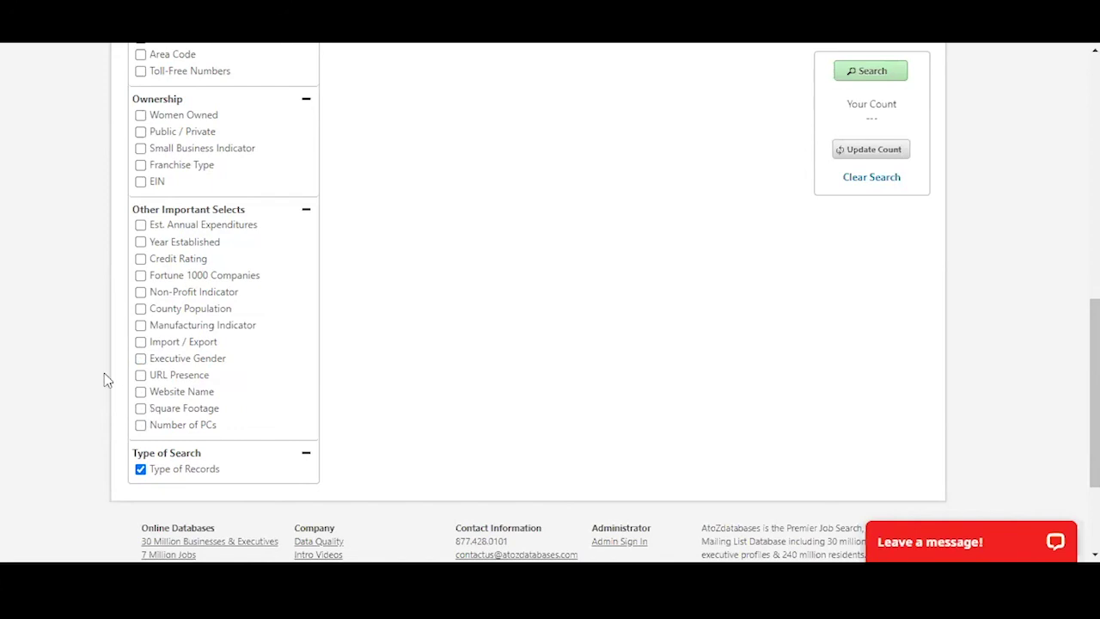
- Add a City criterion for Kansas, filter the cities by WICH and select Wichita, KS
scroll(101, 375, up, 8)
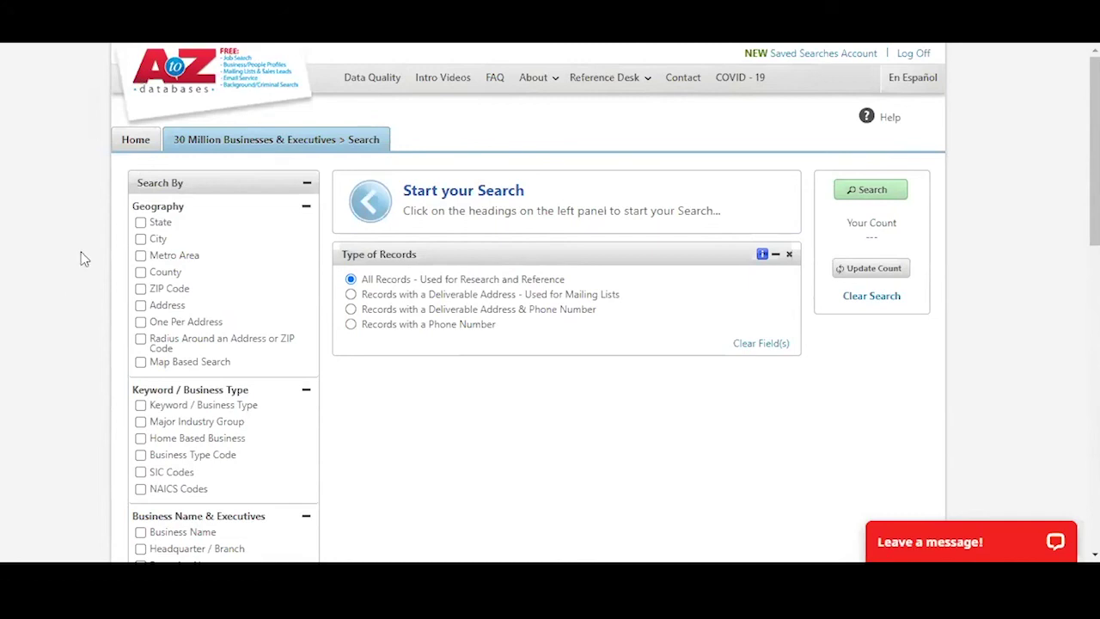
click(141, 238)
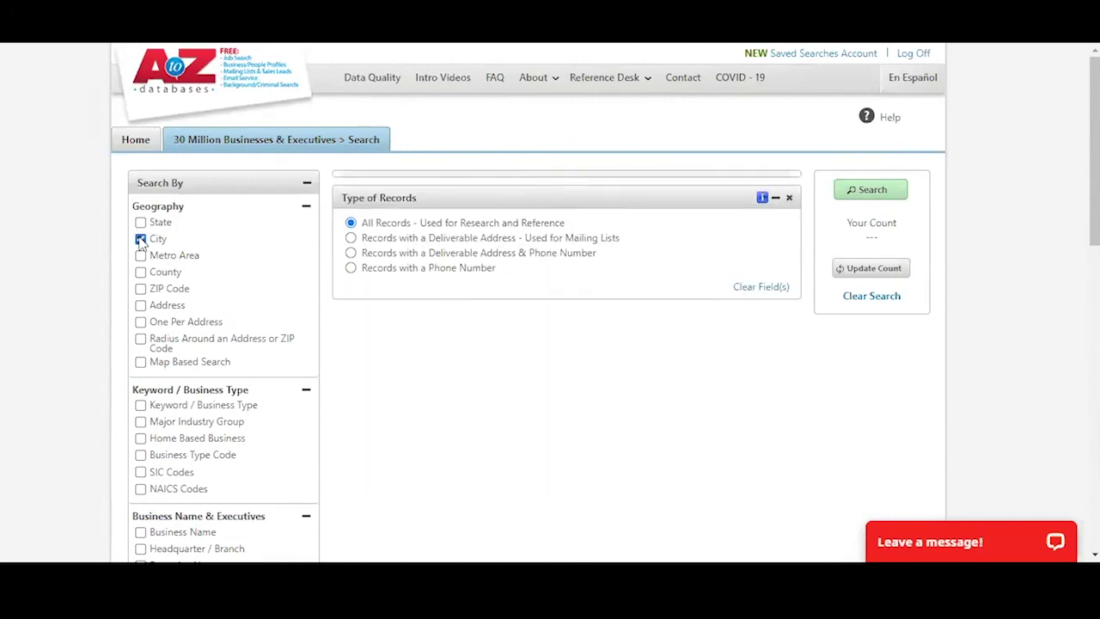
click(378, 214)
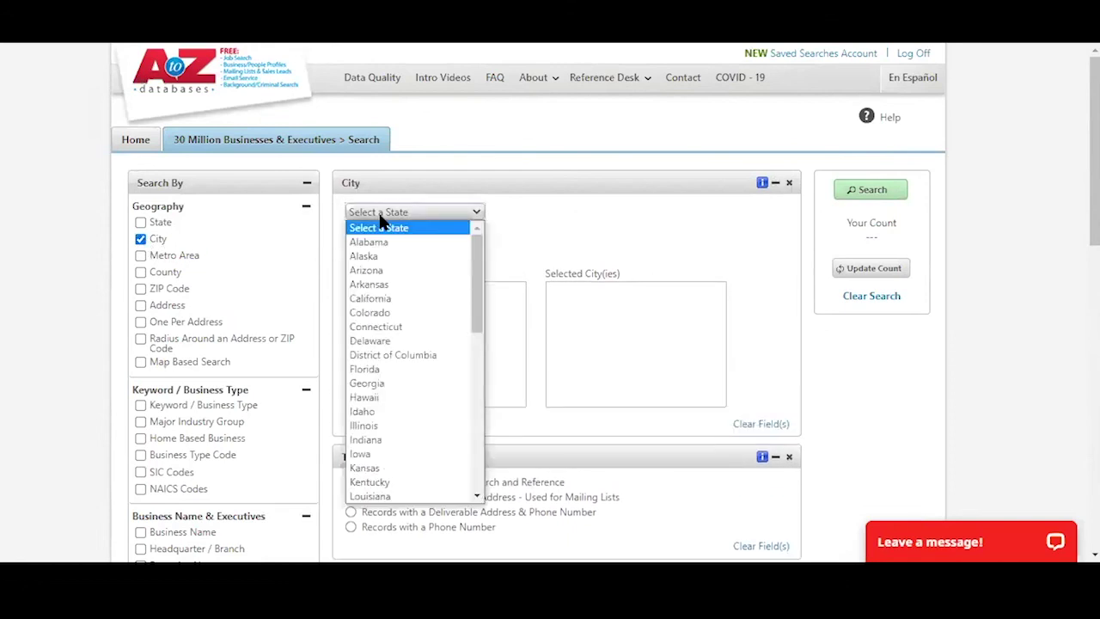
click(375, 468)
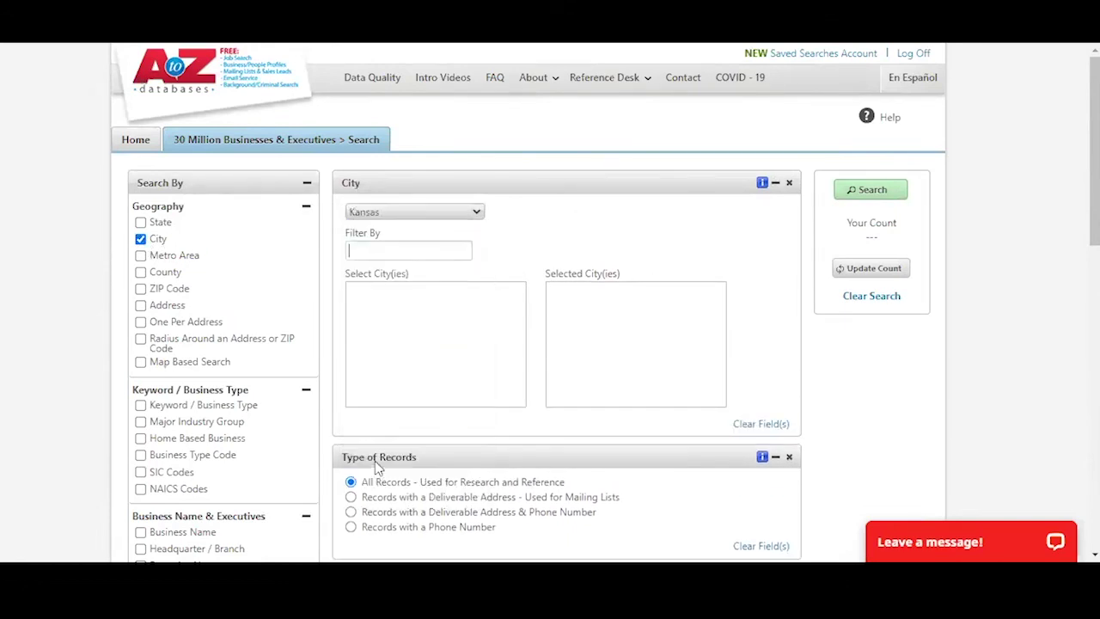
click(404, 249)
text(WICH)
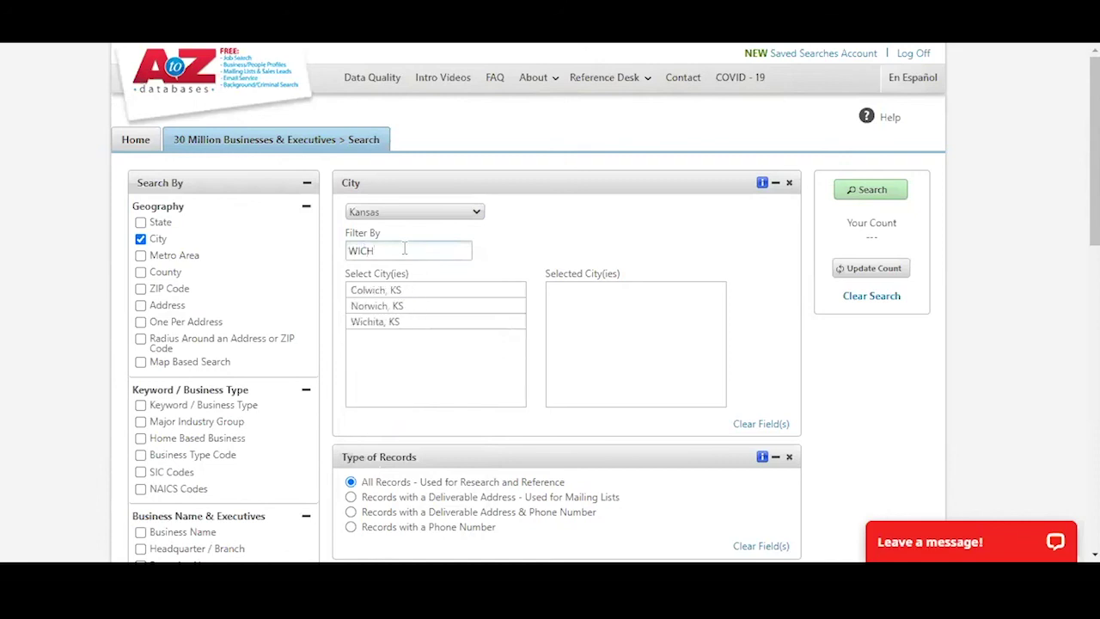
click(378, 323)
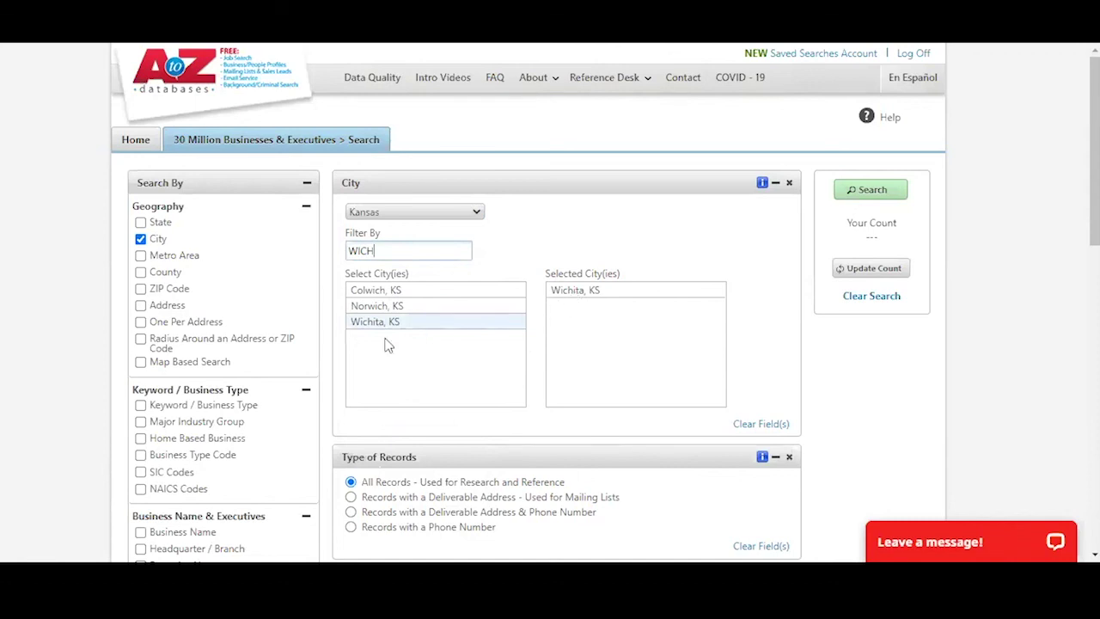
- Add a Keyword / Business Type criterion, look up ATTO and select 8111001 - Attorneys
click(141, 404)
scroll(383, 376, down, 2)
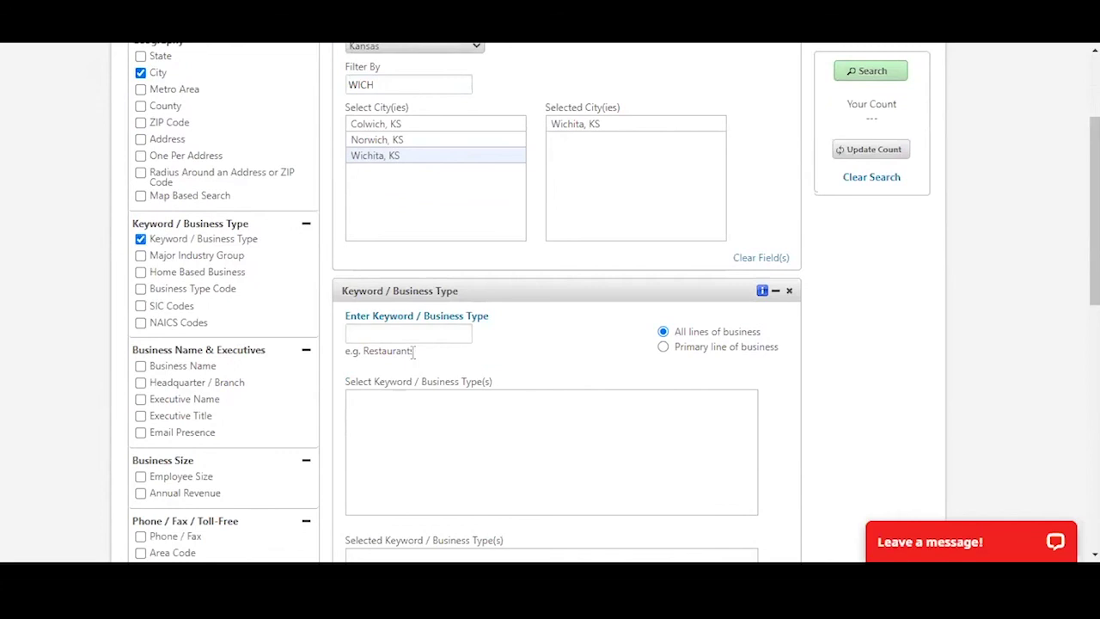
click(406, 335)
text(ATTO)
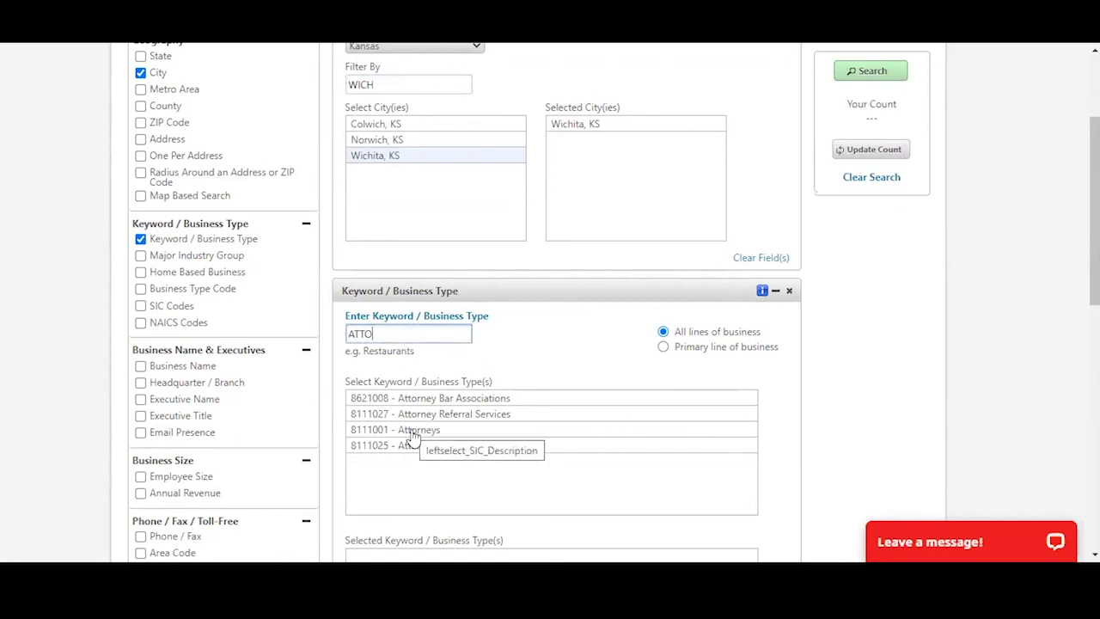
scroll(410, 436, down, 1)
click(419, 355)
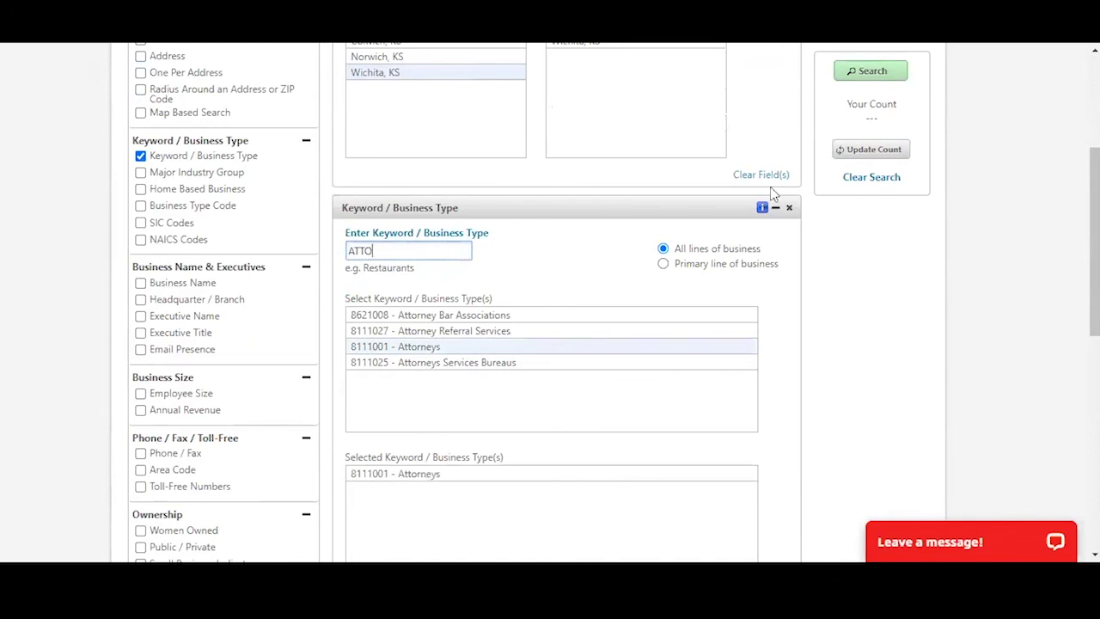
- Update the record count for the Wichita attorneys criteria and run the search
click(862, 158)
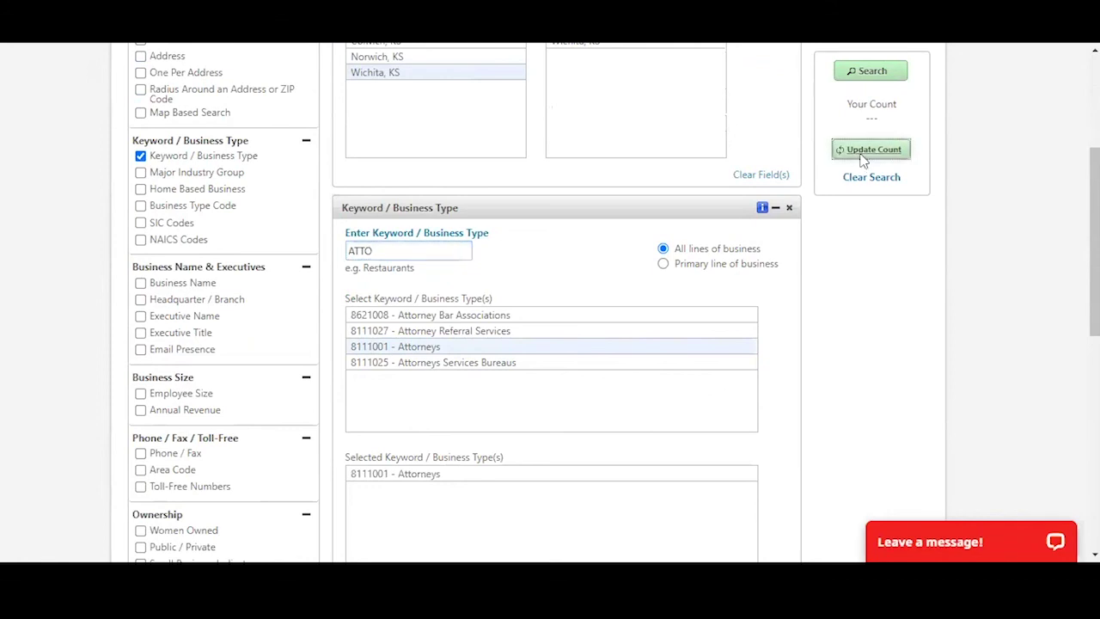
scroll(862, 160, down, 1)
scroll(848, 221, up, 1)
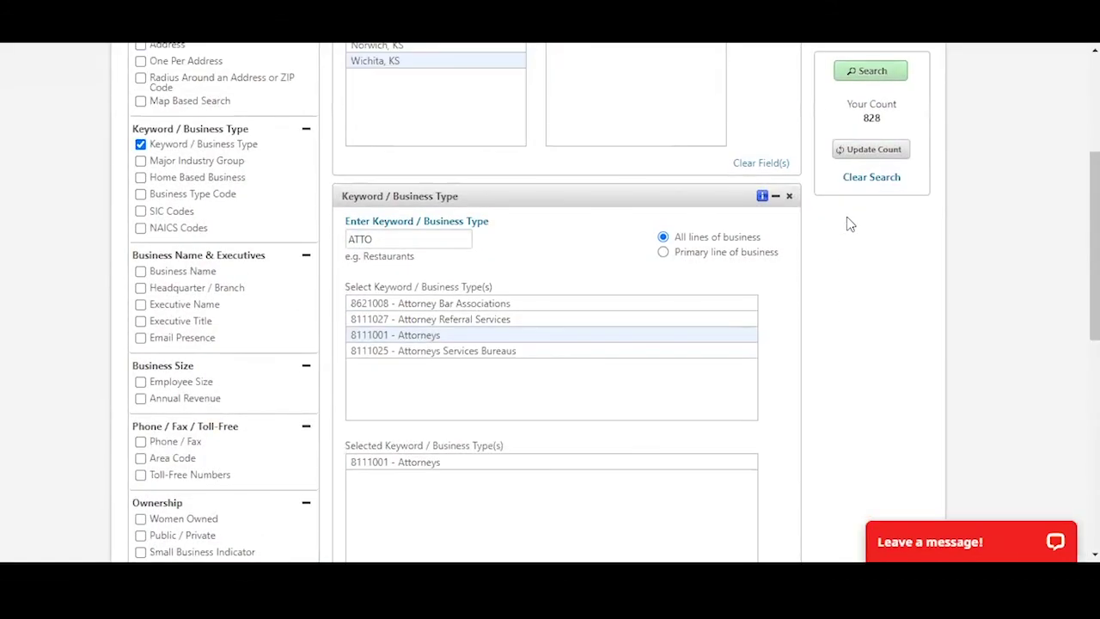
scroll(847, 220, up, 1)
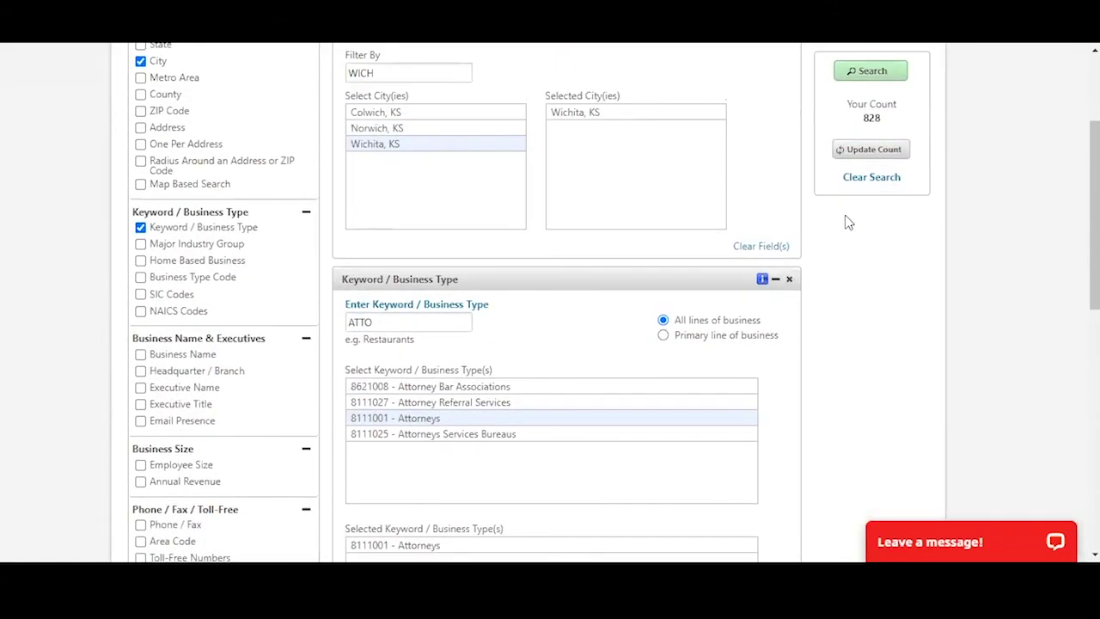
click(868, 151)
click(869, 72)
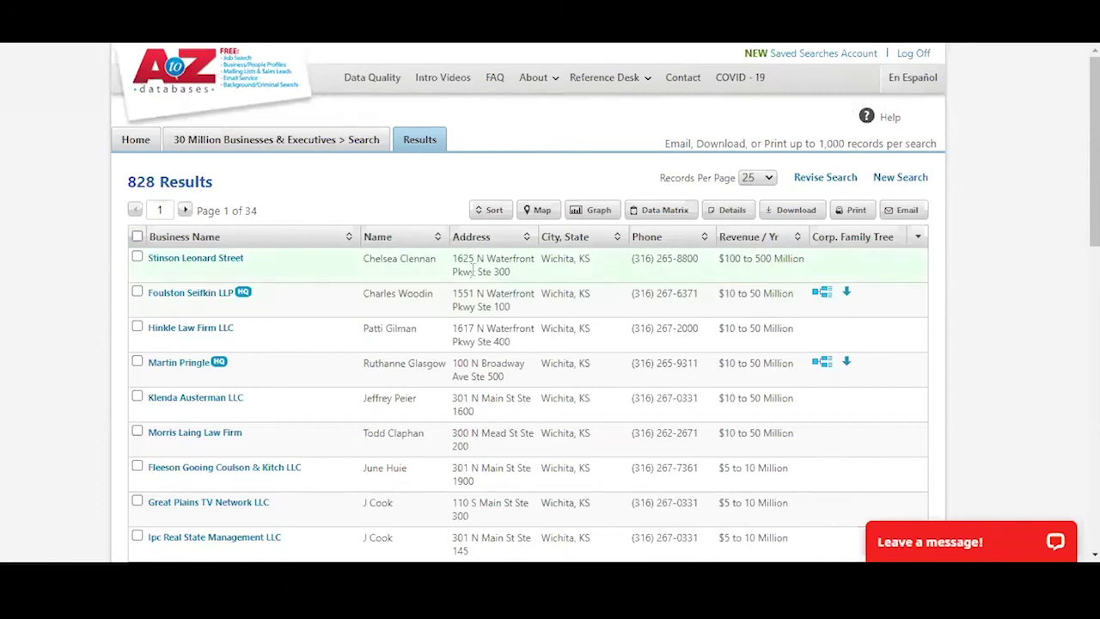
- Open the Stinson Leonard Street record and examine its company details from the overview through area competitors and historical data
click(196, 257)
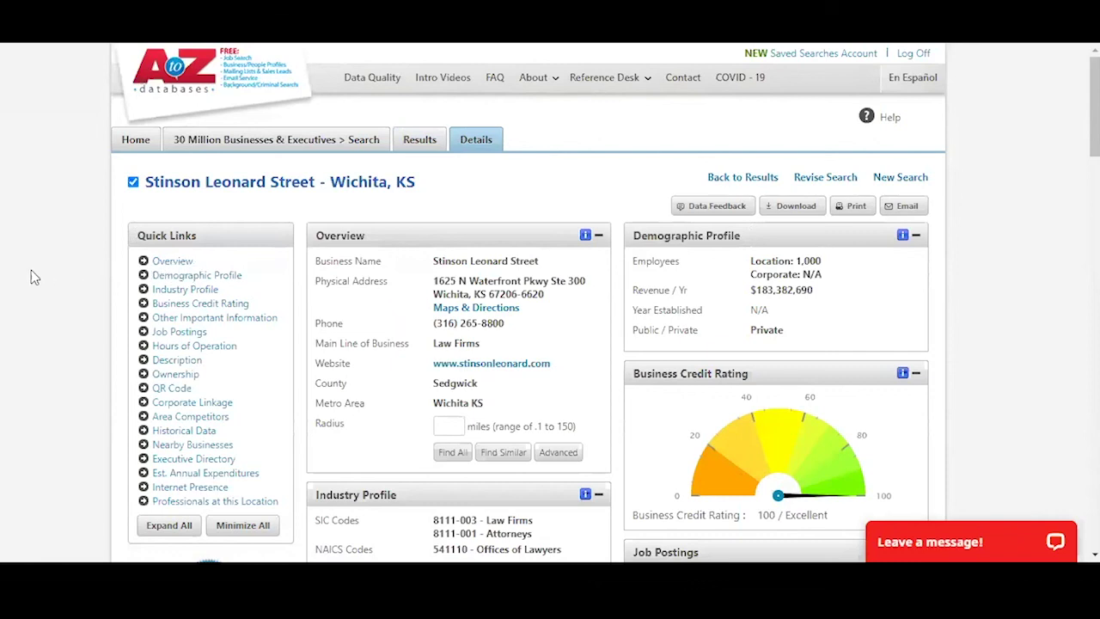
scroll(31, 276, down, 1)
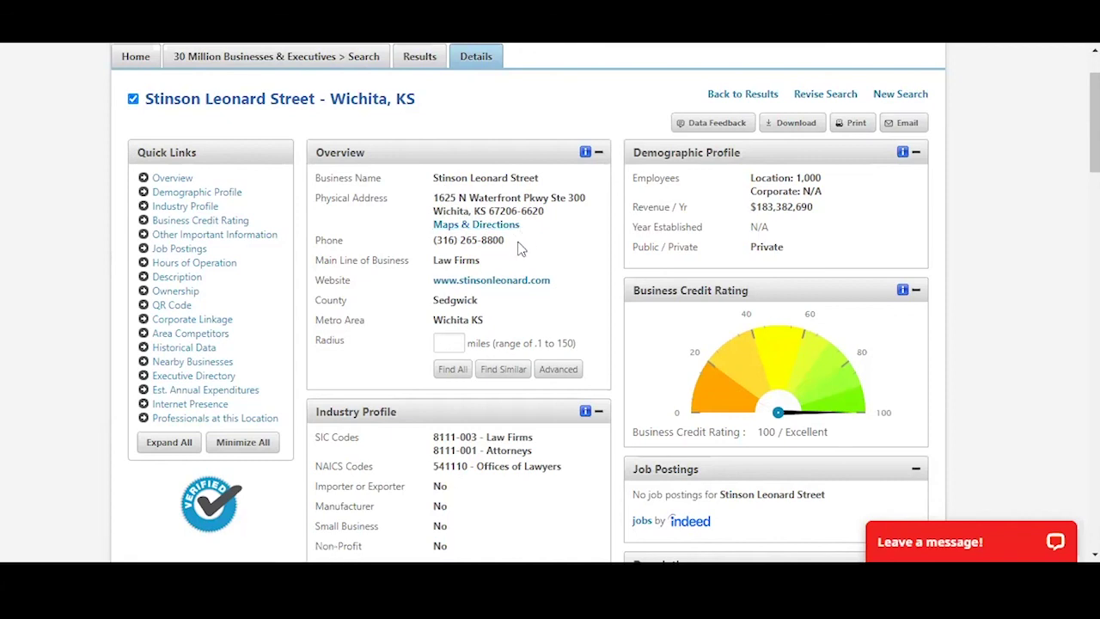
scroll(518, 247, down, 1)
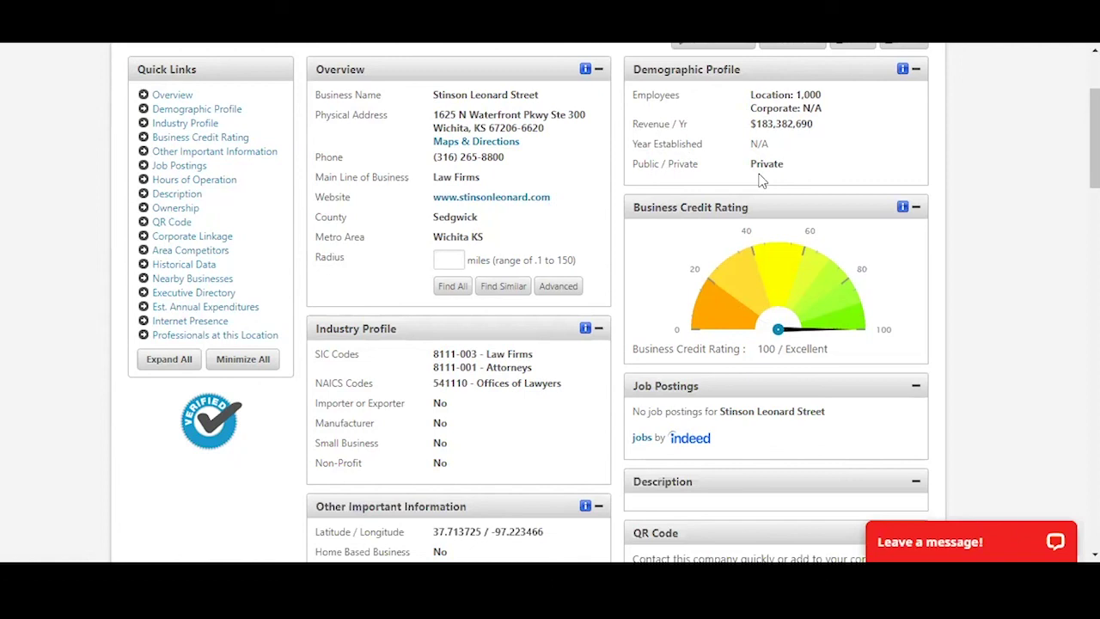
scroll(793, 171, down, 1)
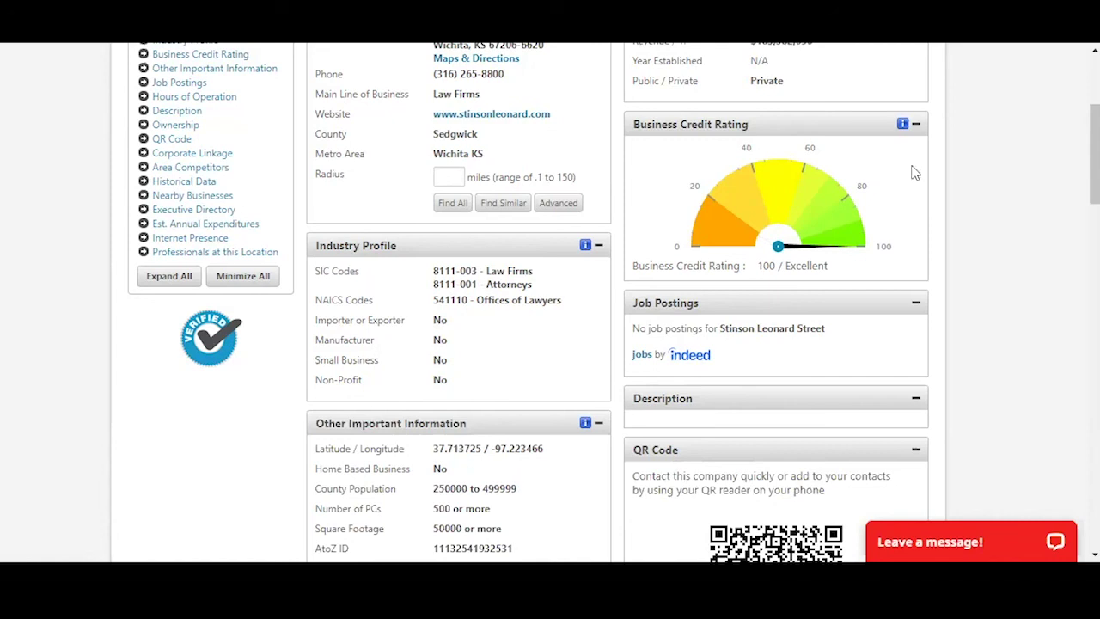
scroll(984, 180, down, 2)
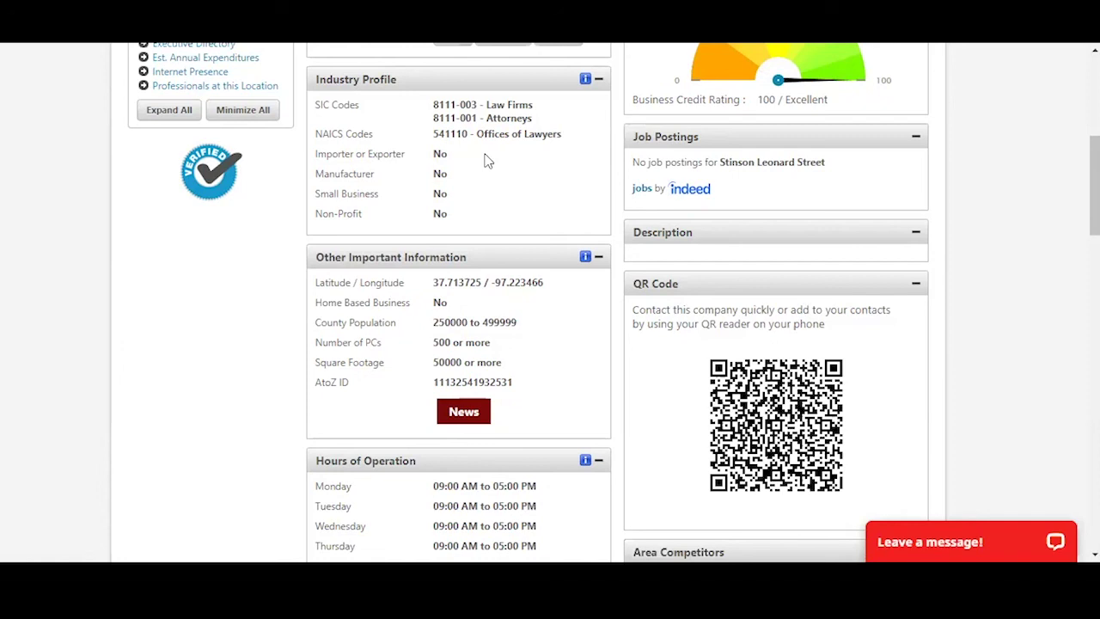
scroll(484, 160, down, 3)
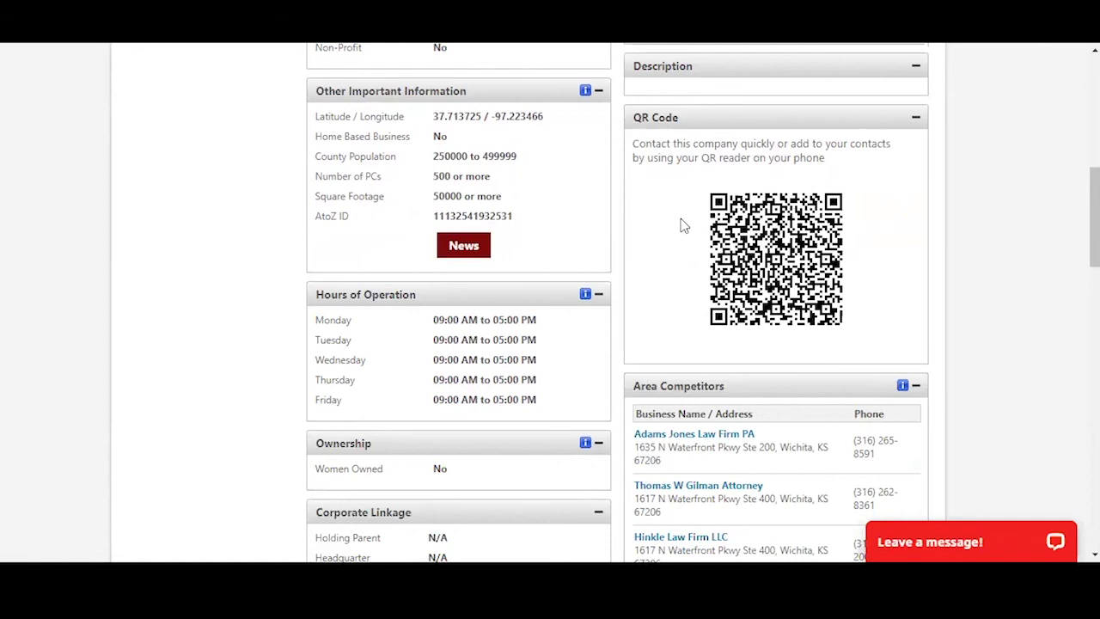
scroll(678, 215, down, 1)
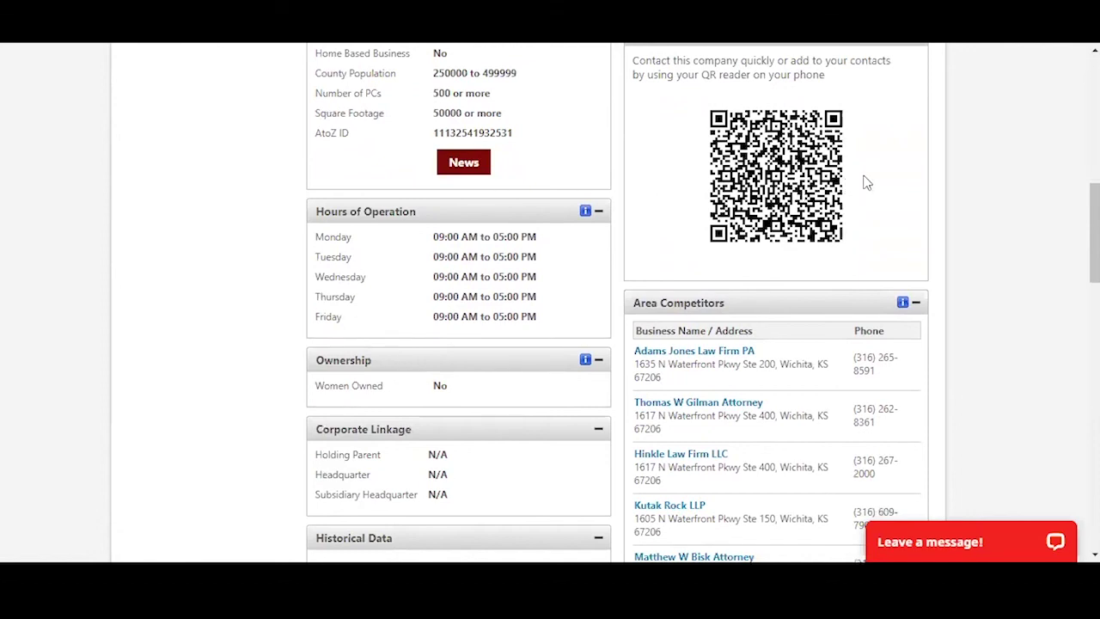
scroll(866, 182, down, 2)
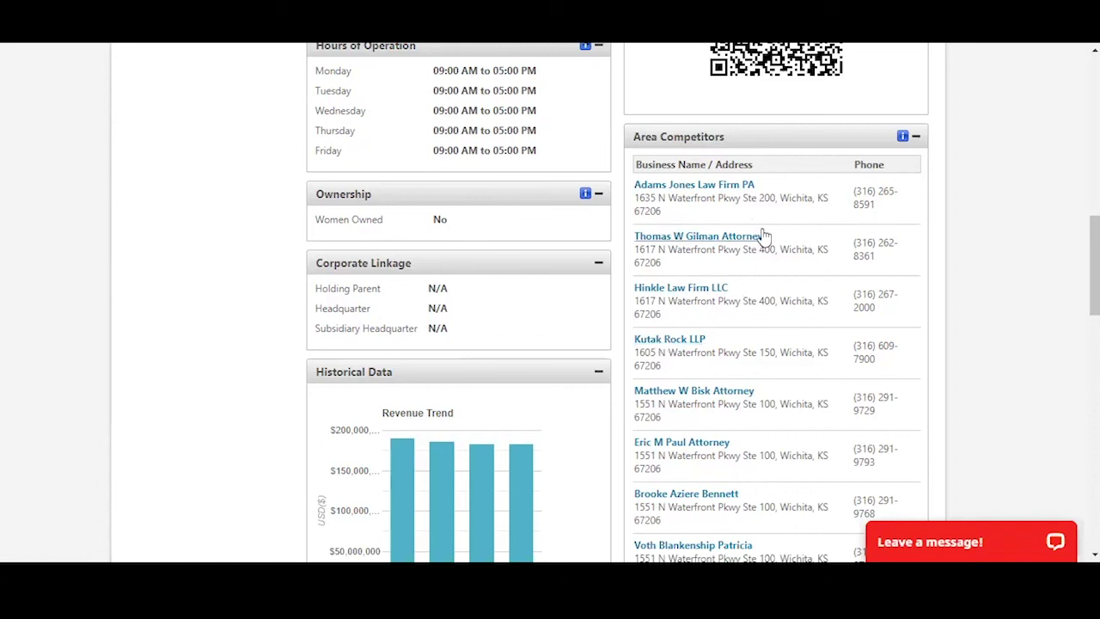
- Review the firm's area competitors and inspect the yearly revenue figures in the Revenue Trend chart, including 2016, 2017 and 2019
scroll(832, 266, down, 1)
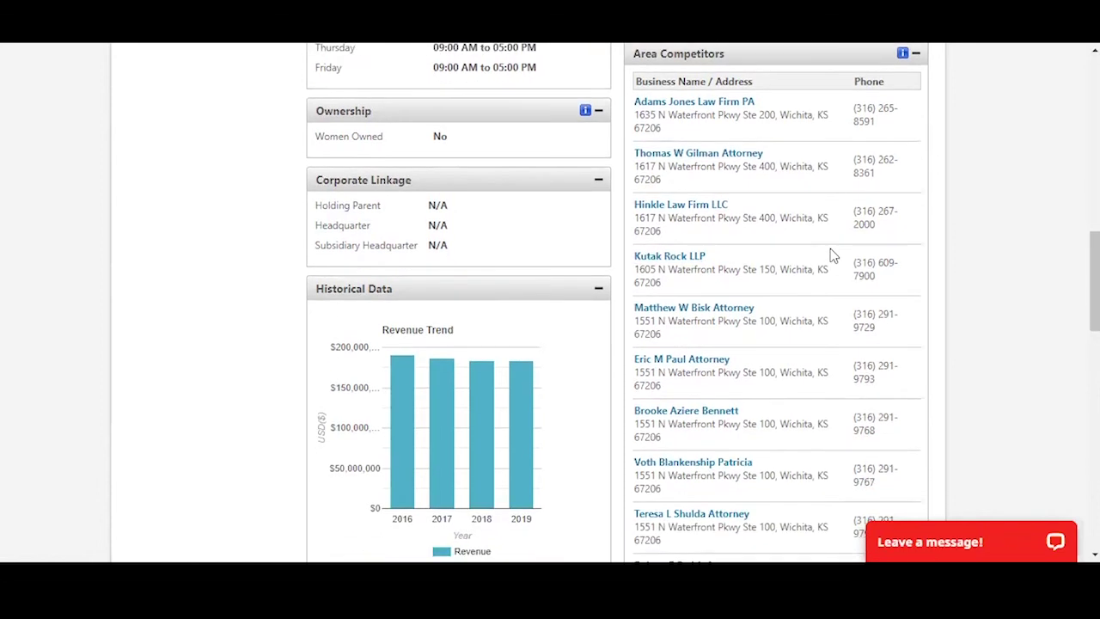
scroll(832, 255, down, 1)
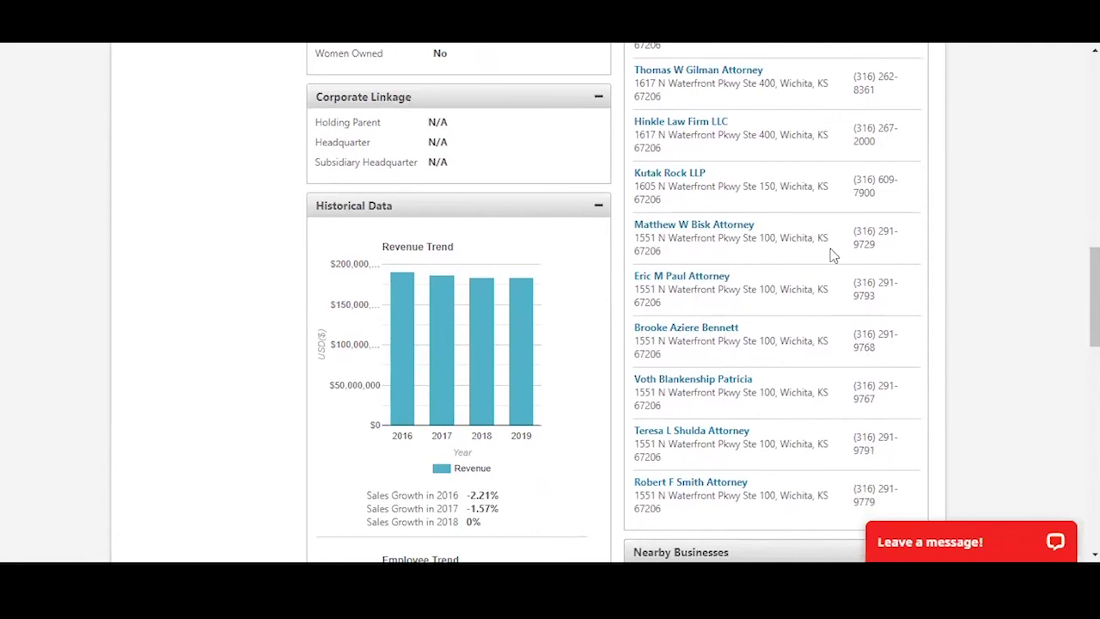
scroll(832, 256, down, 1)
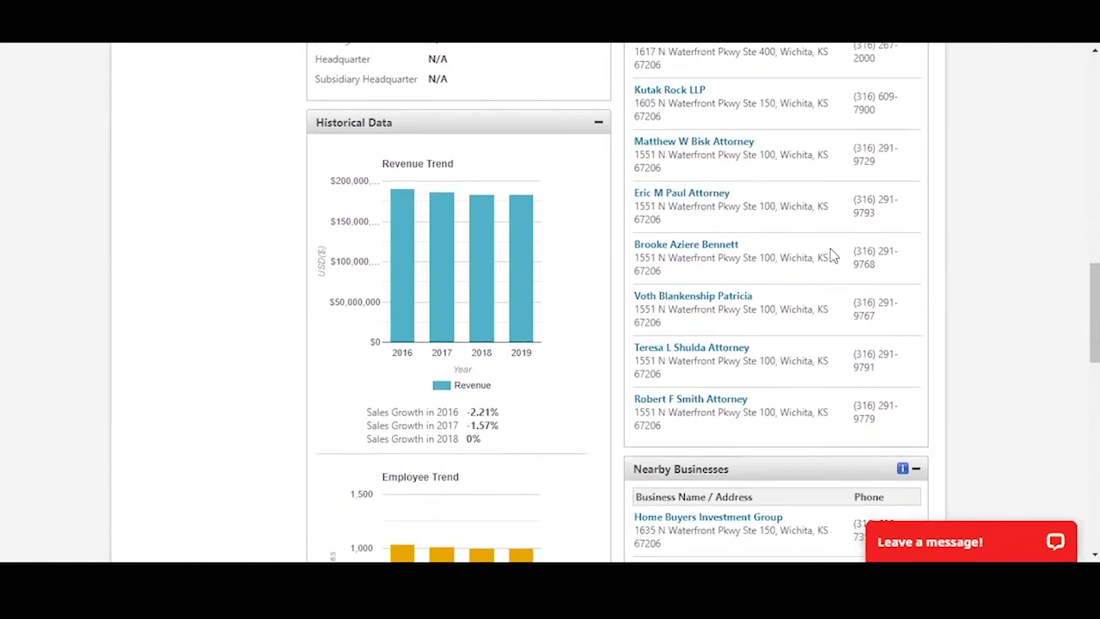
mouse_move(510, 221)
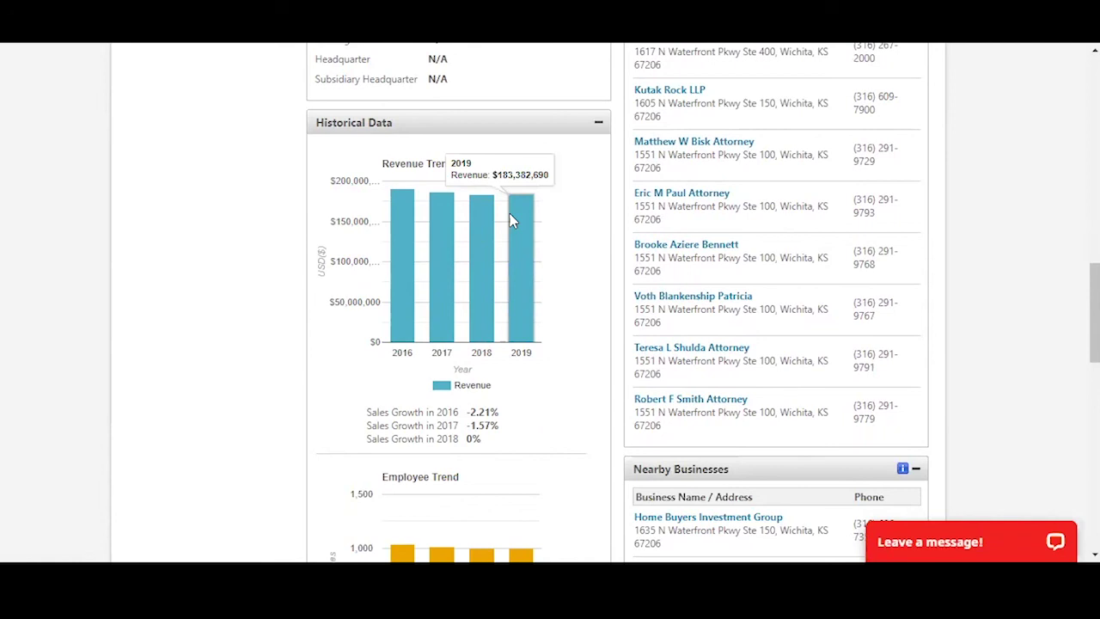
mouse_move(435, 334)
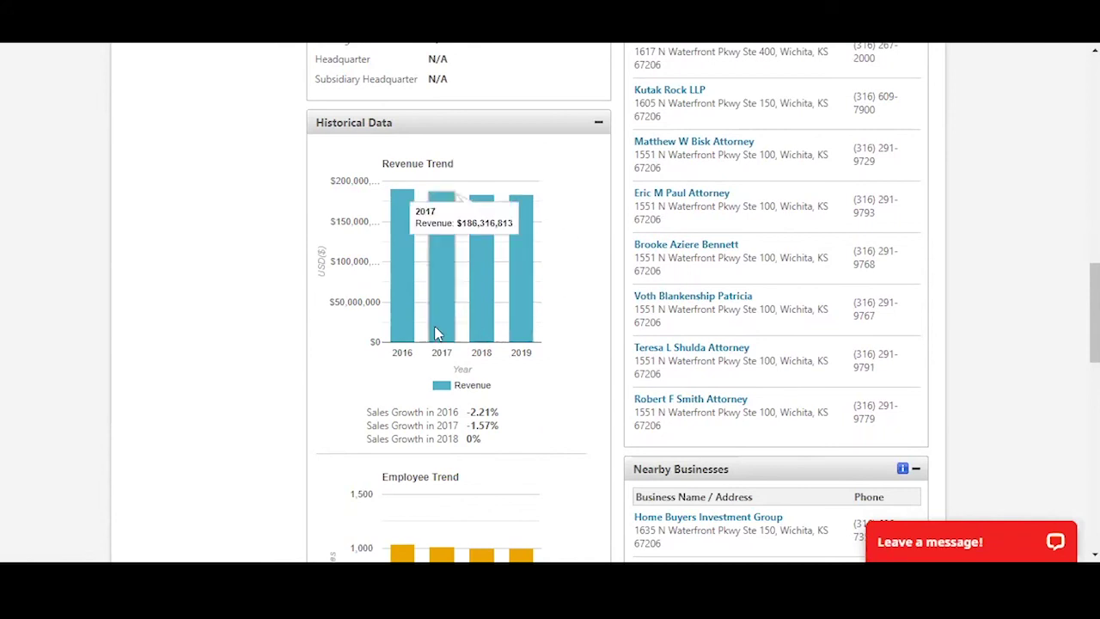
mouse_move(400, 315)
mouse_move(525, 304)
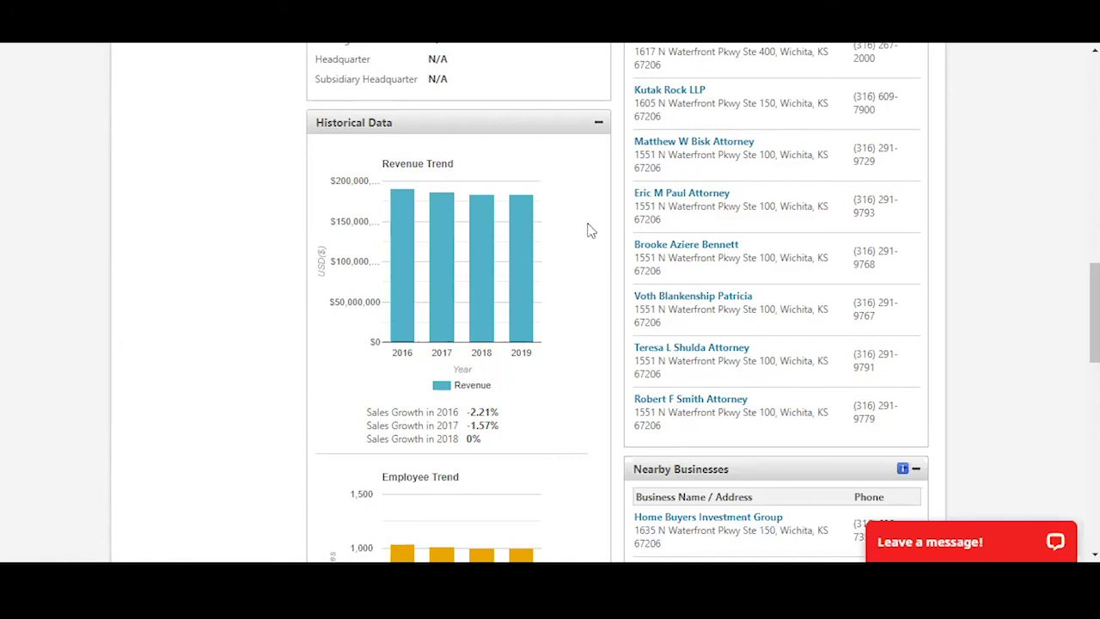
- Examine the firm's Employee Trend, Nearby Businesses, Executive Directory, Internet Presence and Est. Annual Expenditures sections
scroll(589, 231, down, 1)
scroll(590, 231, down, 2)
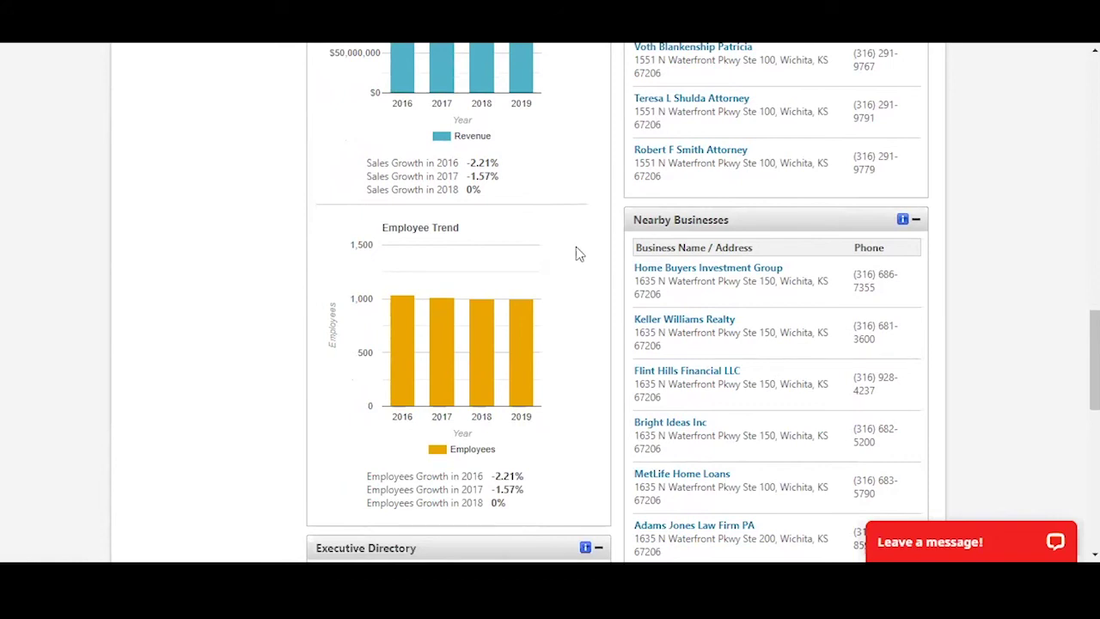
scroll(578, 250, up, 2)
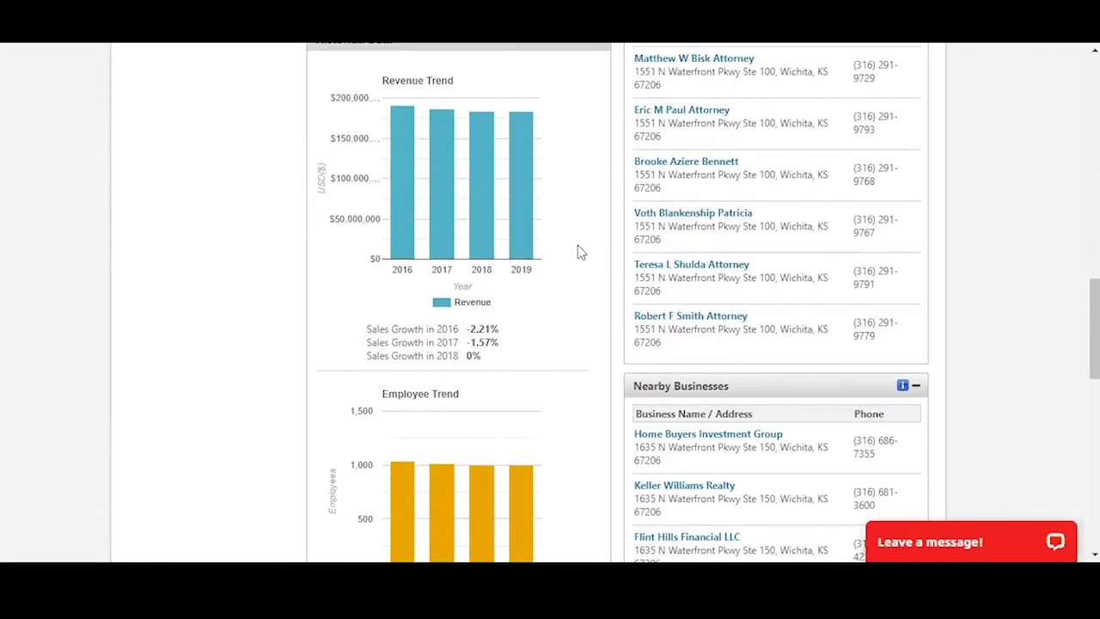
scroll(578, 251, down, 2)
scroll(579, 250, down, 1)
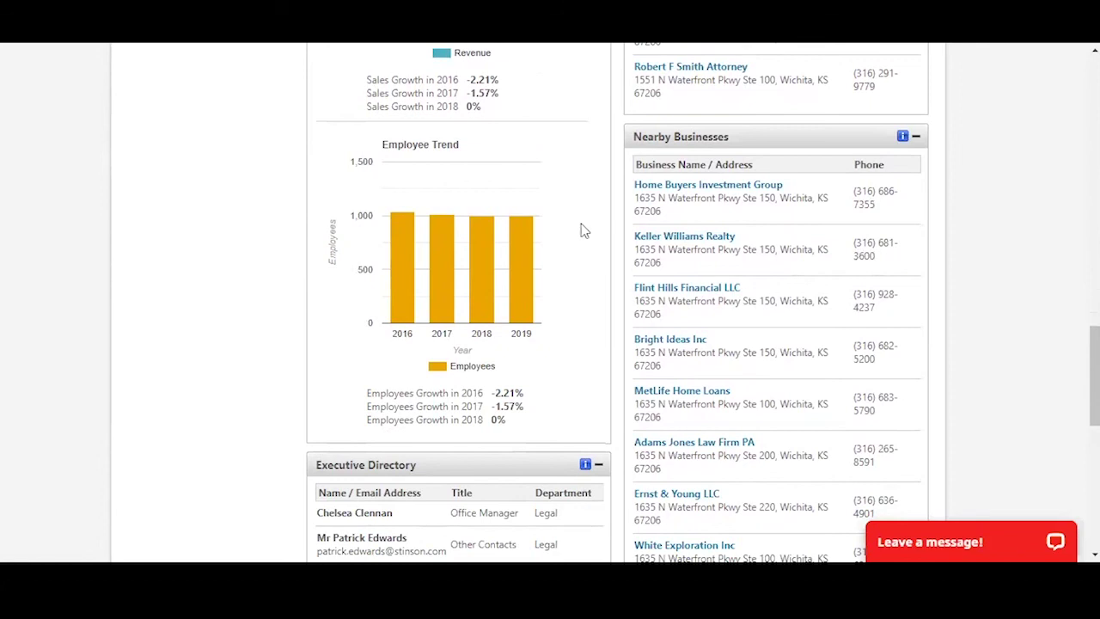
scroll(775, 220, down, 1)
scroll(775, 215, down, 1)
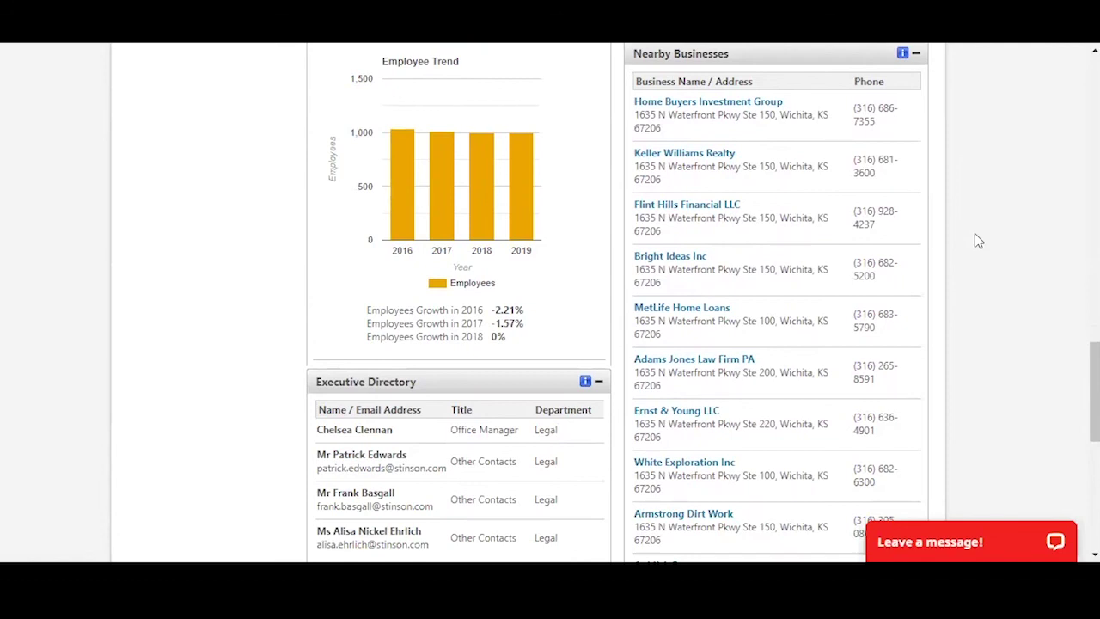
scroll(975, 236, down, 1)
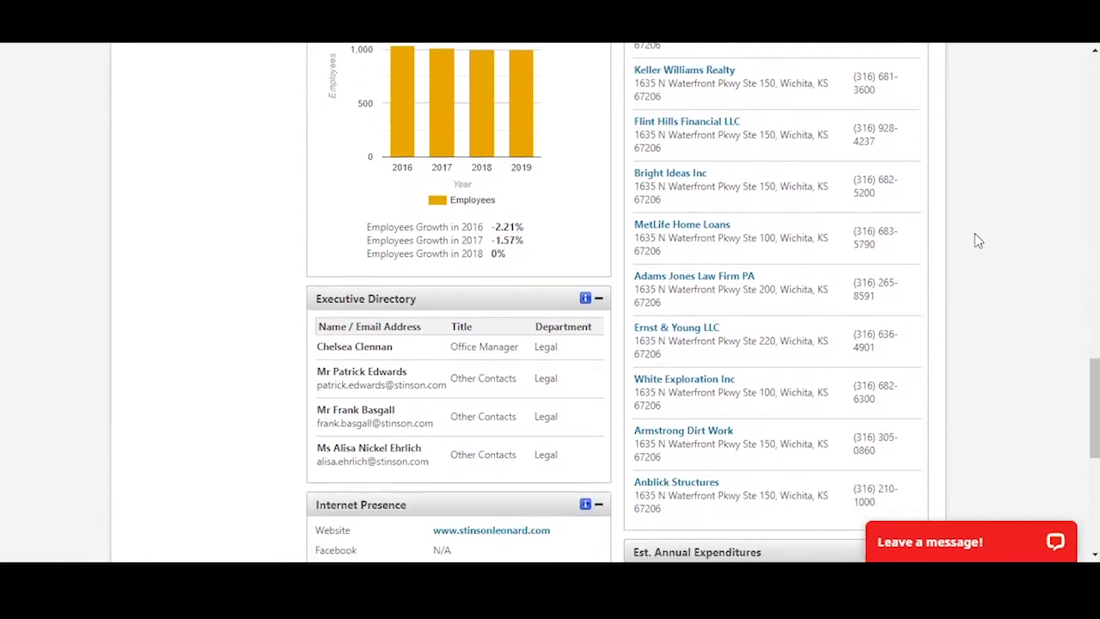
scroll(974, 232, down, 2)
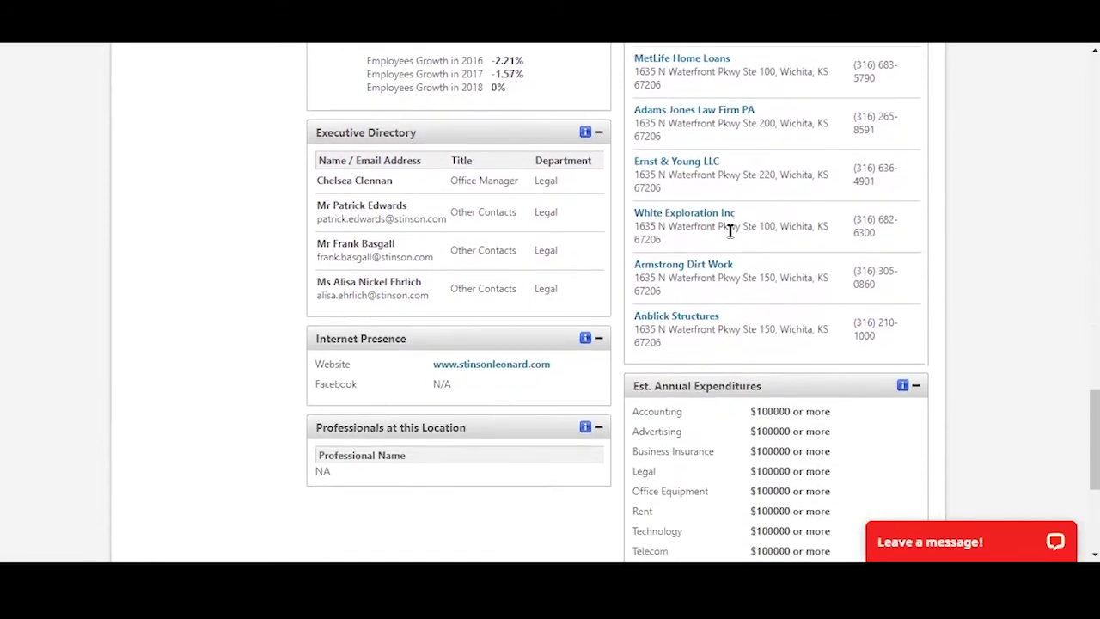